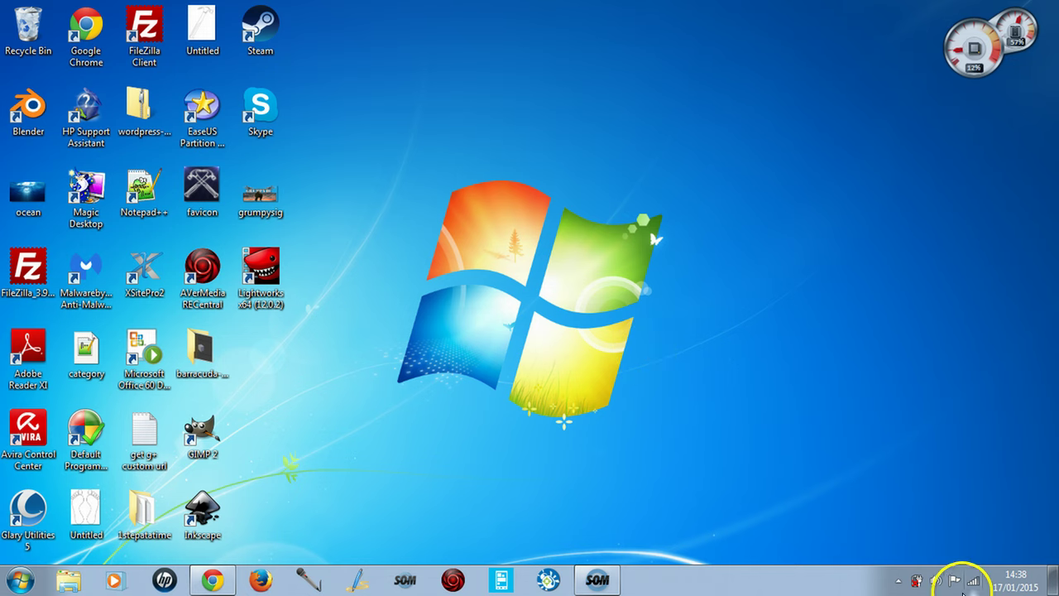
# Check the available wireless networks, then go through Control Panel to the Network and Sharing Center
pyautogui.click(972, 581)
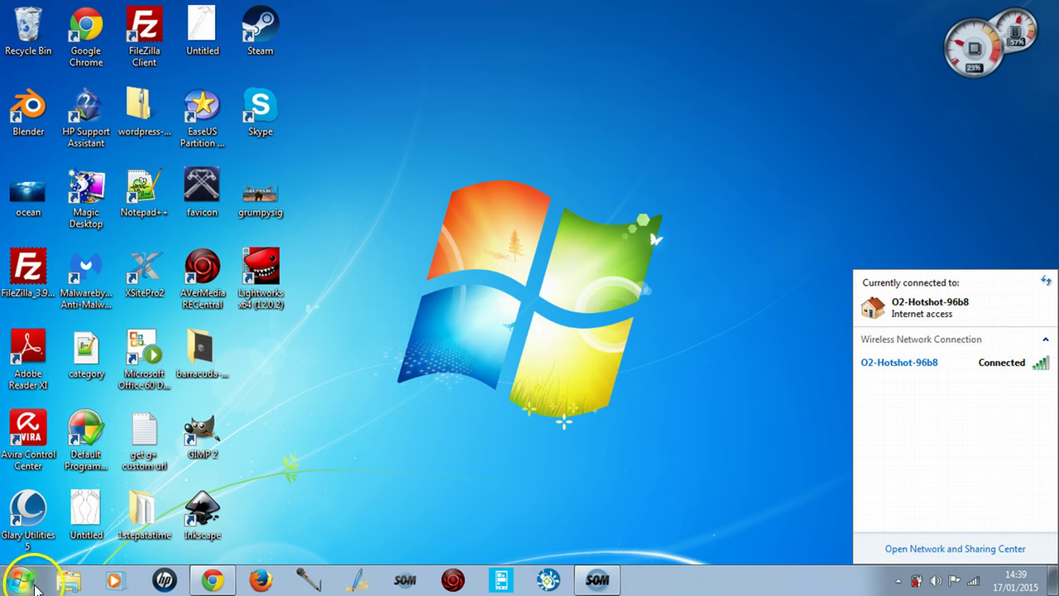
pyautogui.click(20, 581)
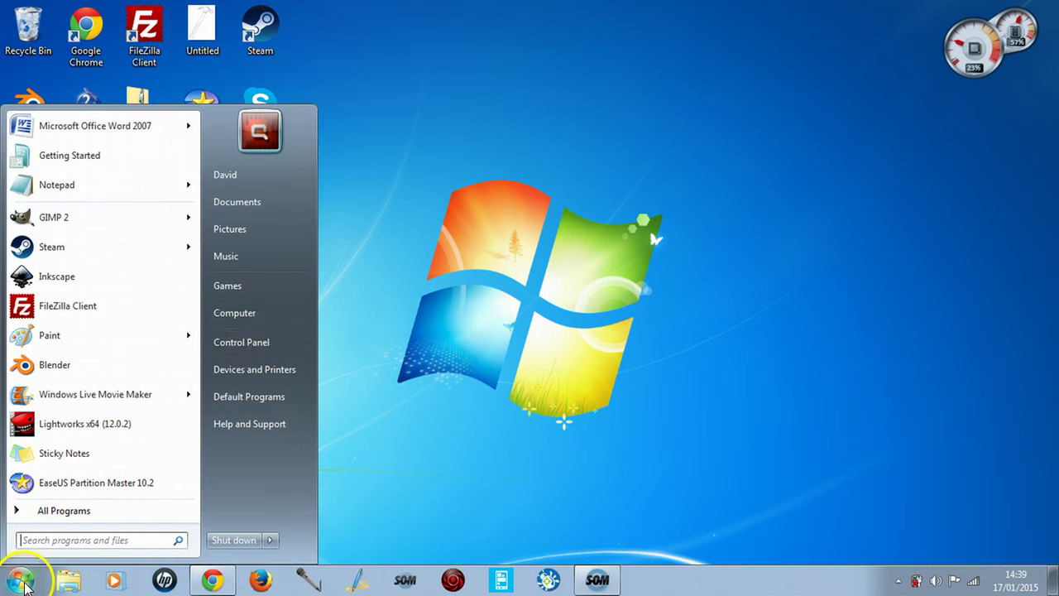
pyautogui.click(248, 348)
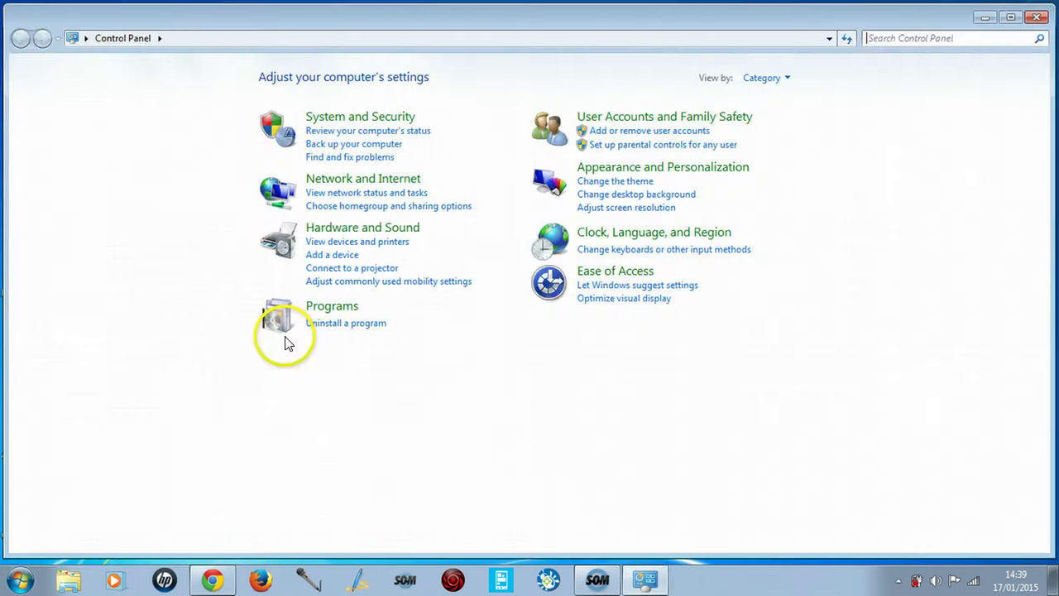
pyautogui.click(369, 190)
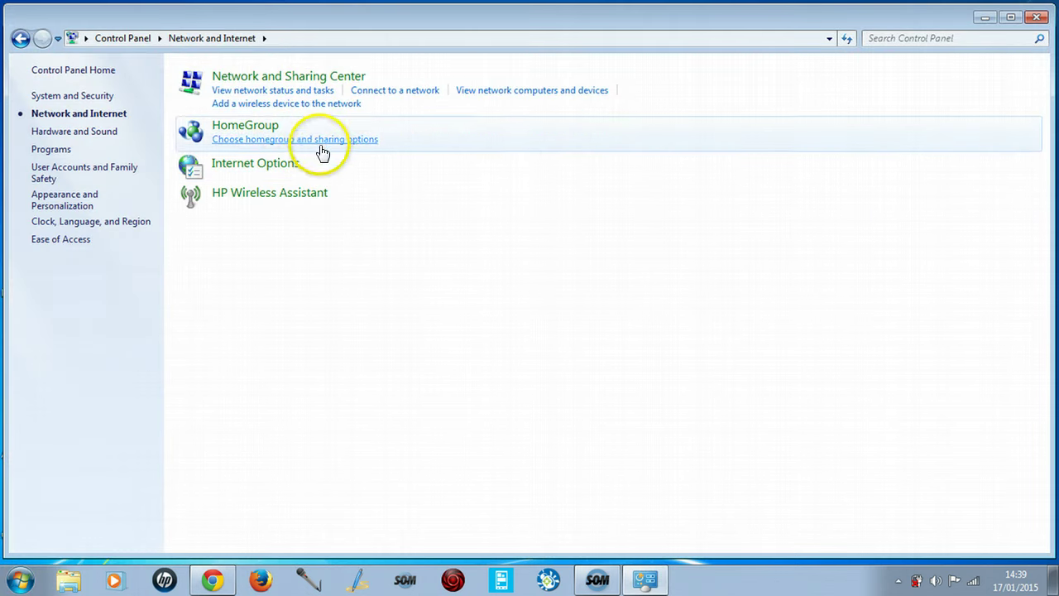
pyautogui.click(277, 87)
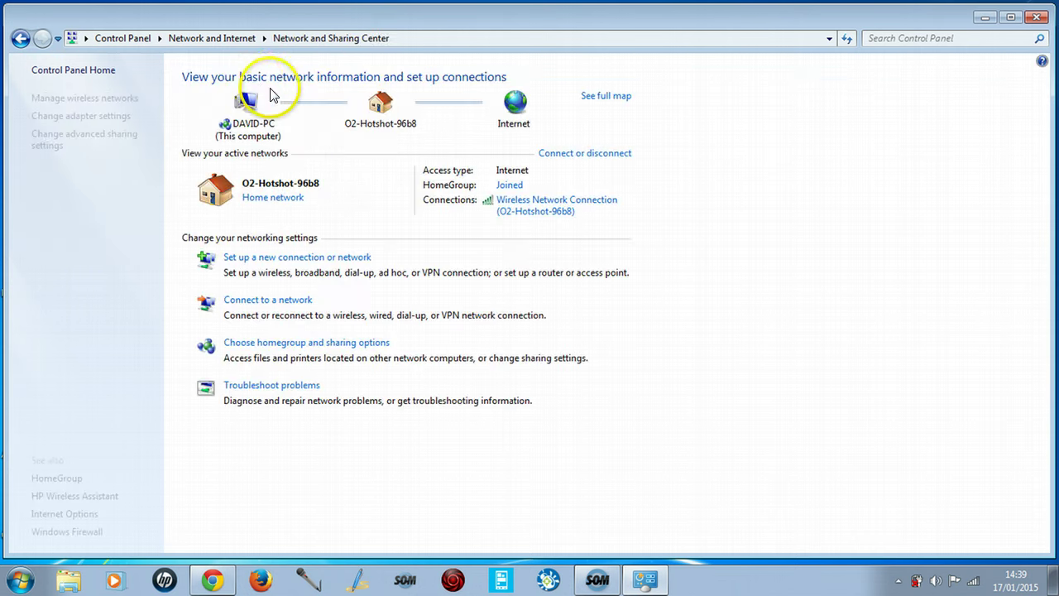
# Start a new wireless ad hoc (computer-to-computer) network setup and advance past its introduction
pyautogui.click(321, 262)
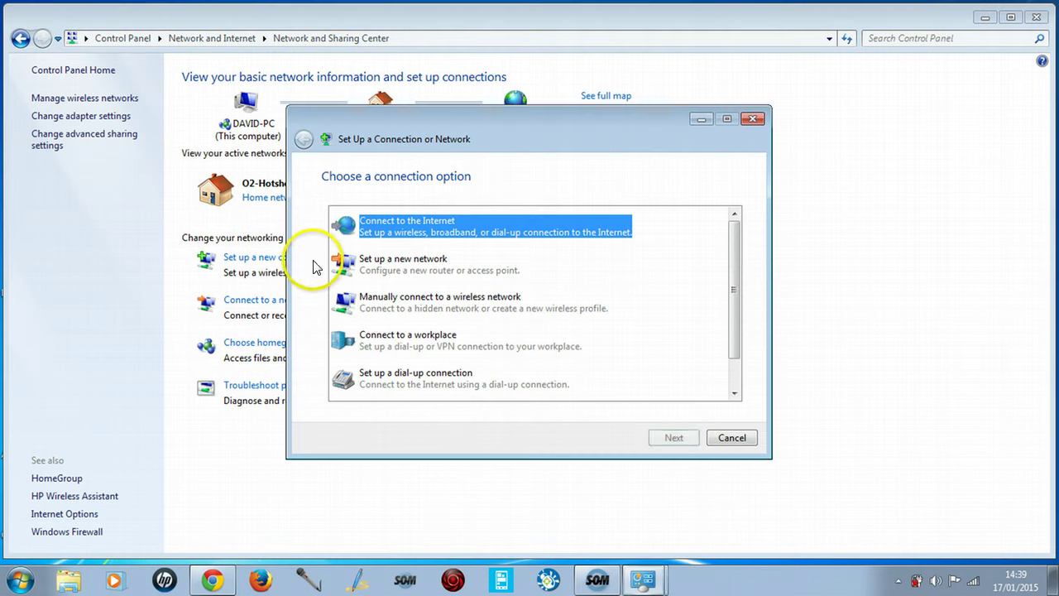
pyautogui.moveTo(733, 292); pyautogui.dragTo(733, 352)
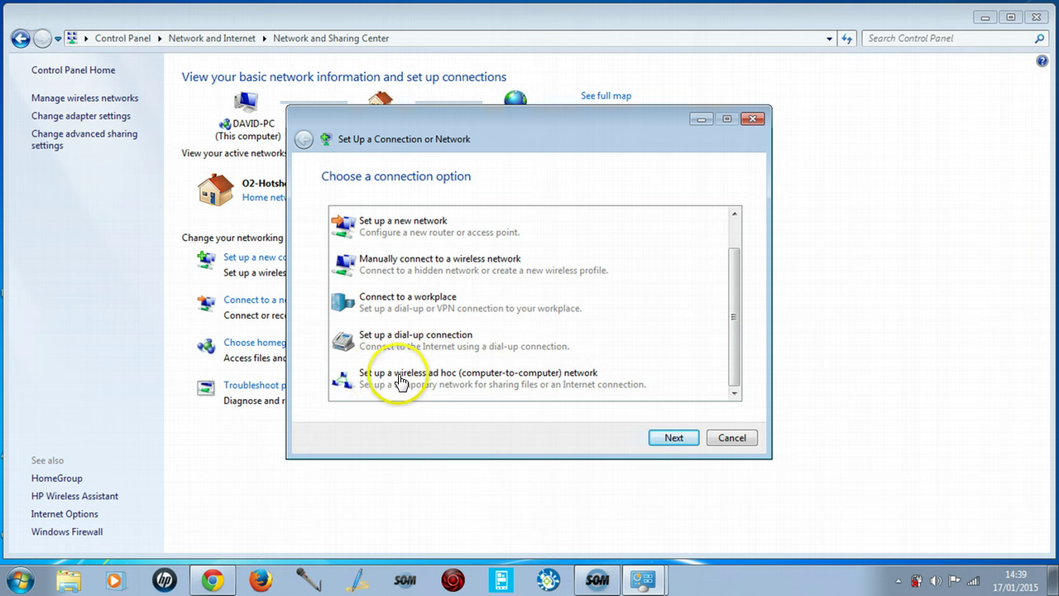
pyautogui.click(455, 386)
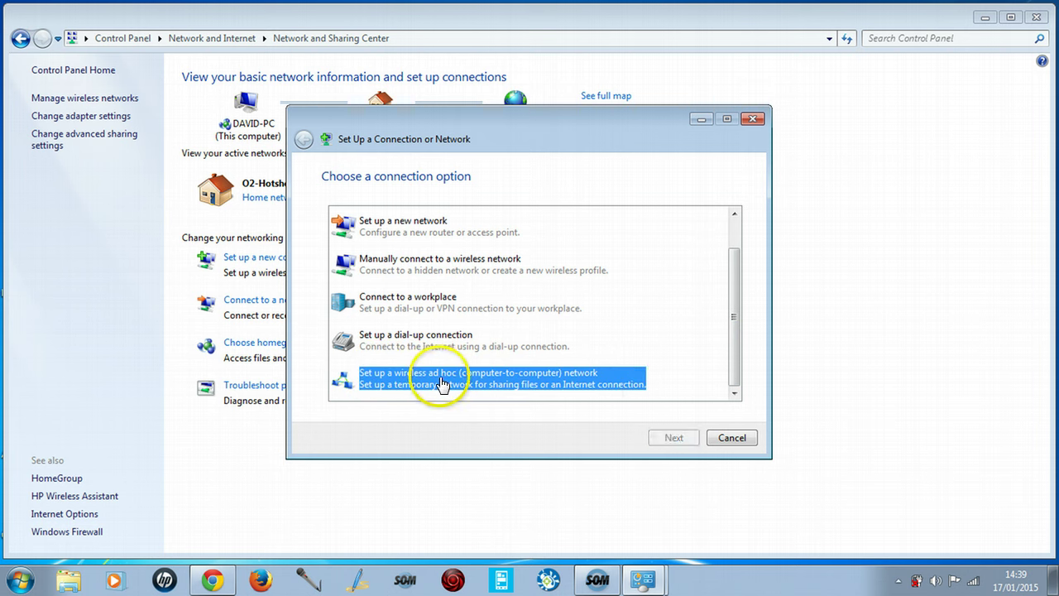
pyautogui.click(670, 437)
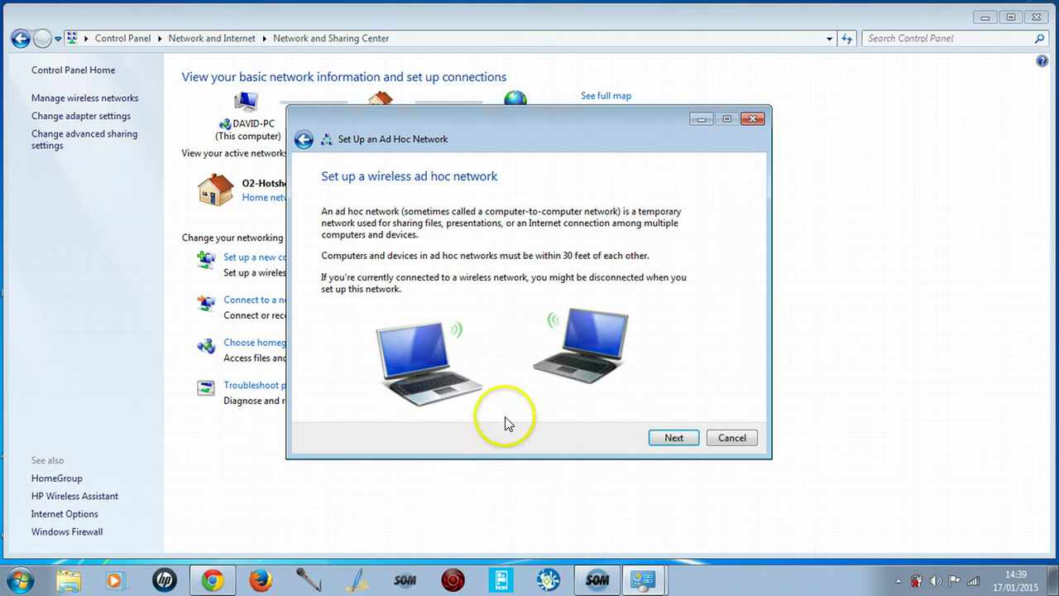
pyautogui.click(661, 438)
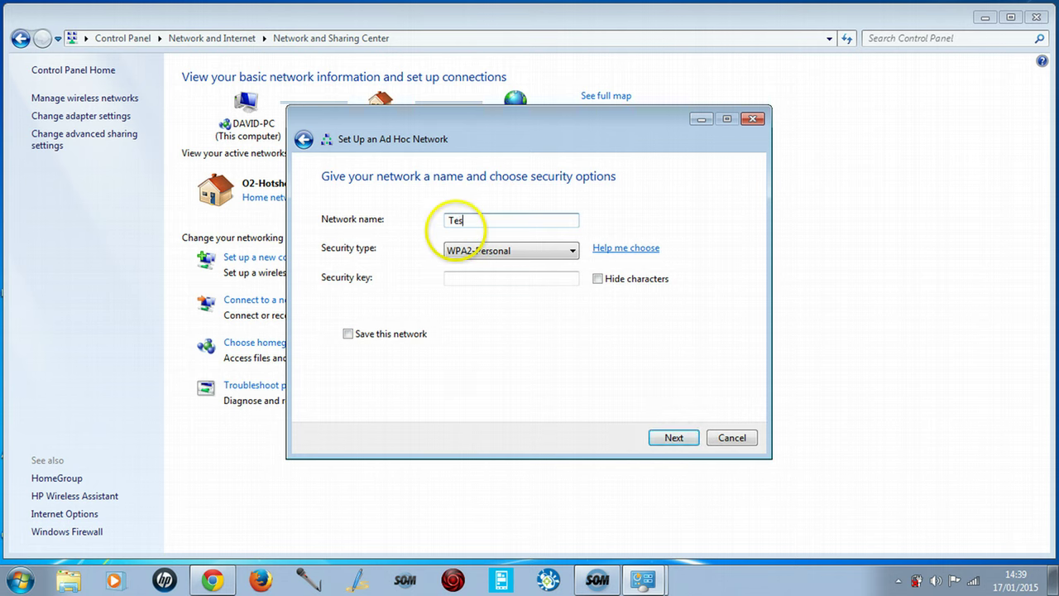
# Name the ad hoc network Test with WPA2-Personal security, enter the security key, and save the network
pyautogui.write('t')
pyautogui.press('Tab')
pyautogui.press('Tab')
pyautogui.press('Tab')
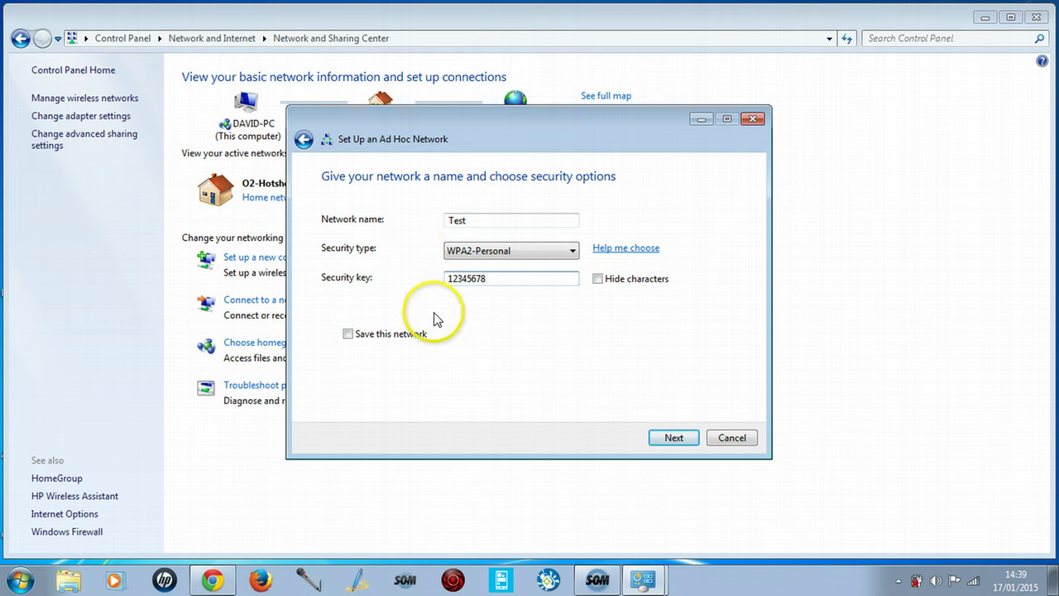
pyautogui.click(351, 334)
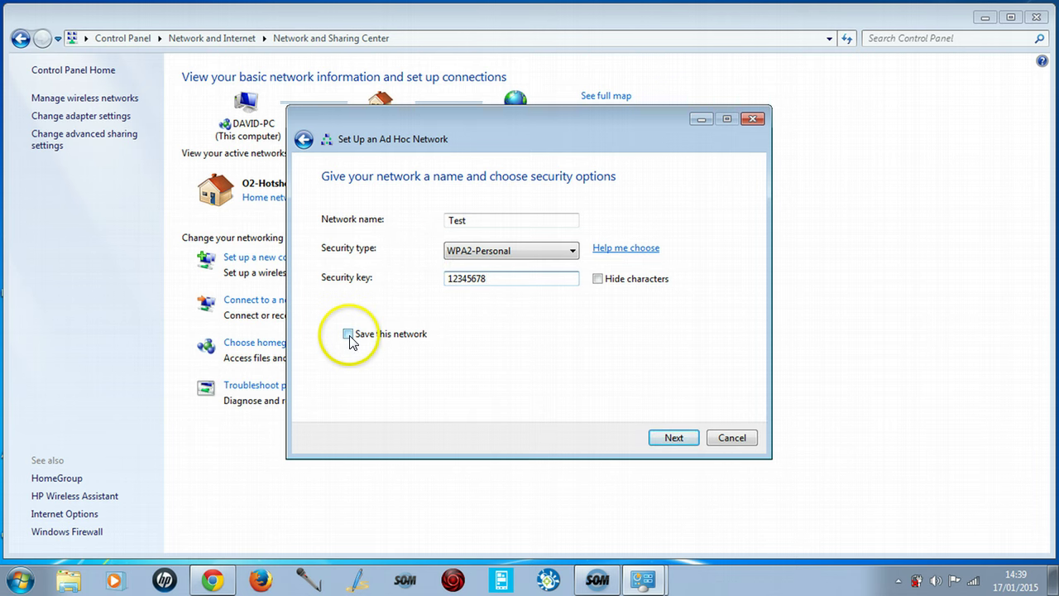
# Create the Test network and confirm it appears as waiting for users in the wireless list
pyautogui.click(677, 437)
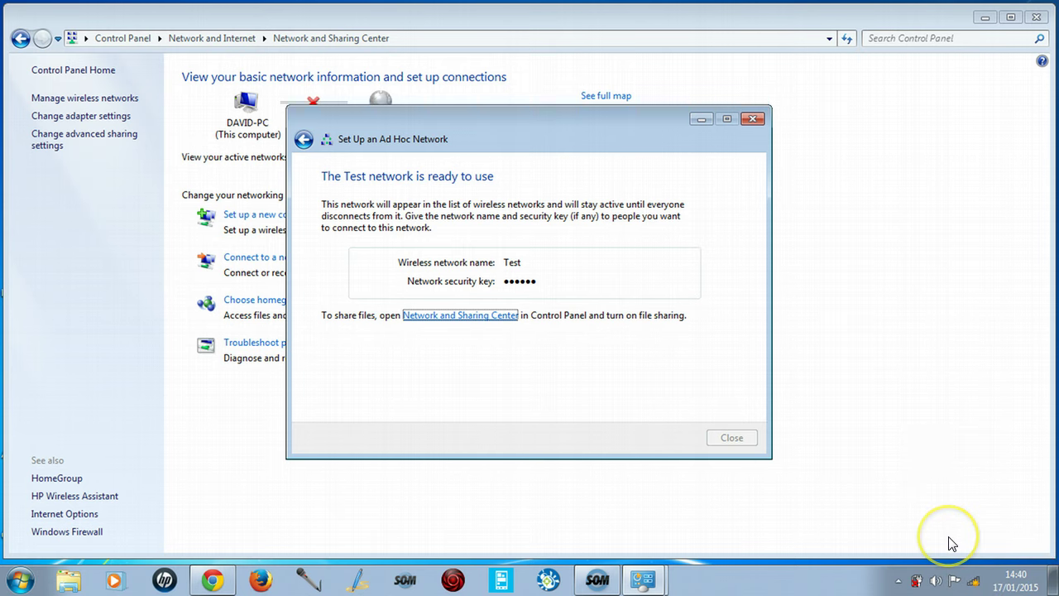
pyautogui.click(976, 584)
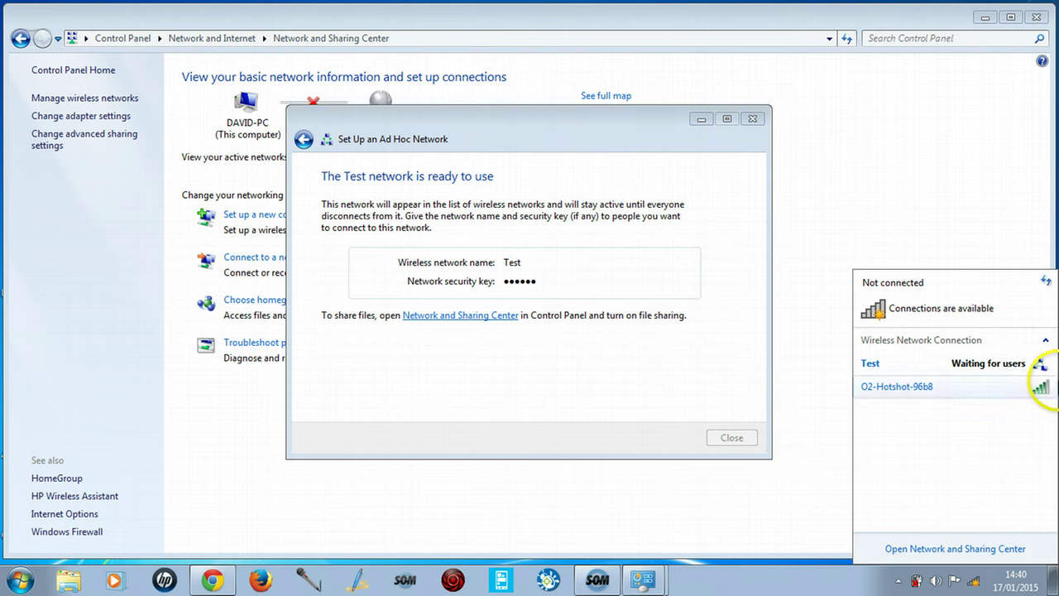
# Close the wizard and open the Wireless Network Connection's properties from the adapter settings
pyautogui.click(909, 189)
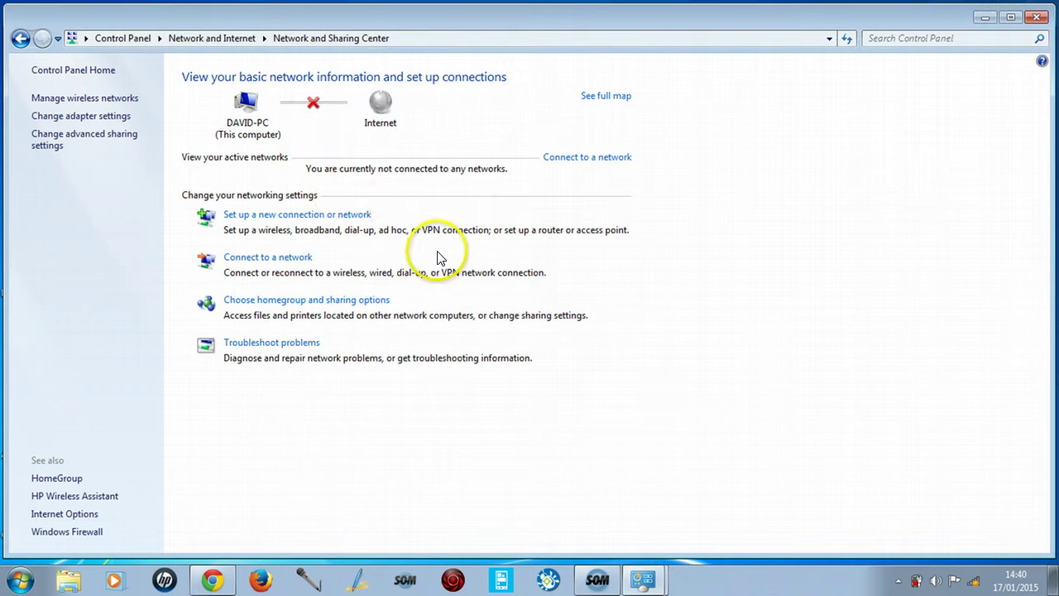
pyautogui.click(73, 117)
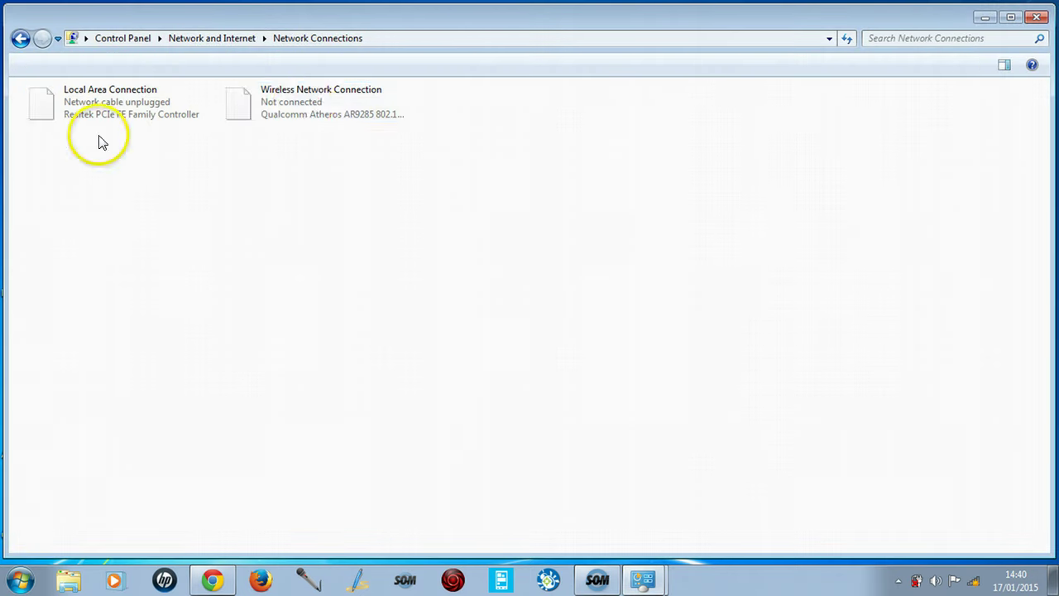
pyautogui.click(307, 109)
pyautogui.rightClick(308, 107)
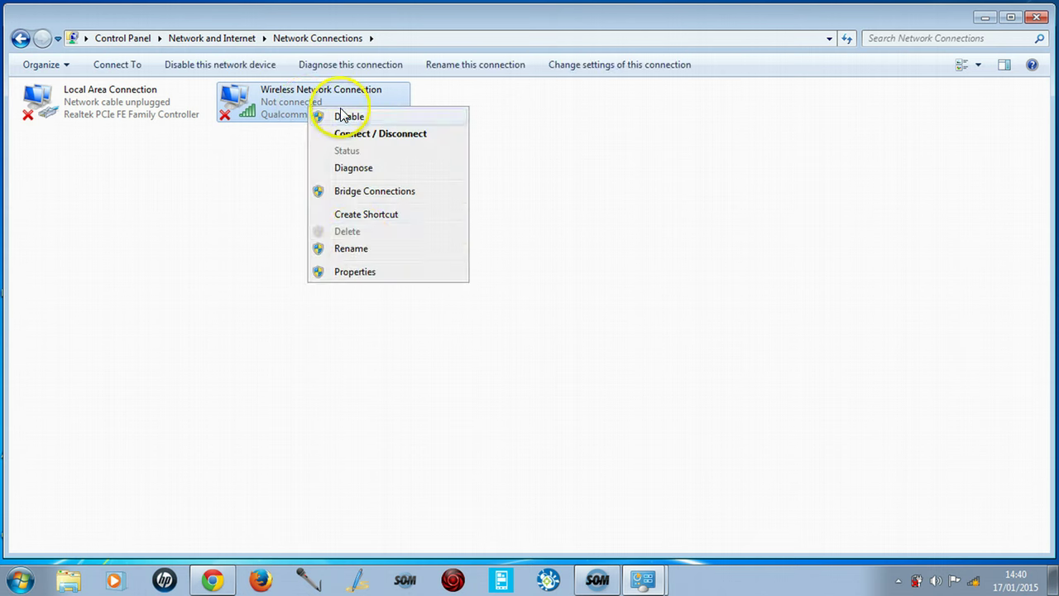
pyautogui.click(355, 271)
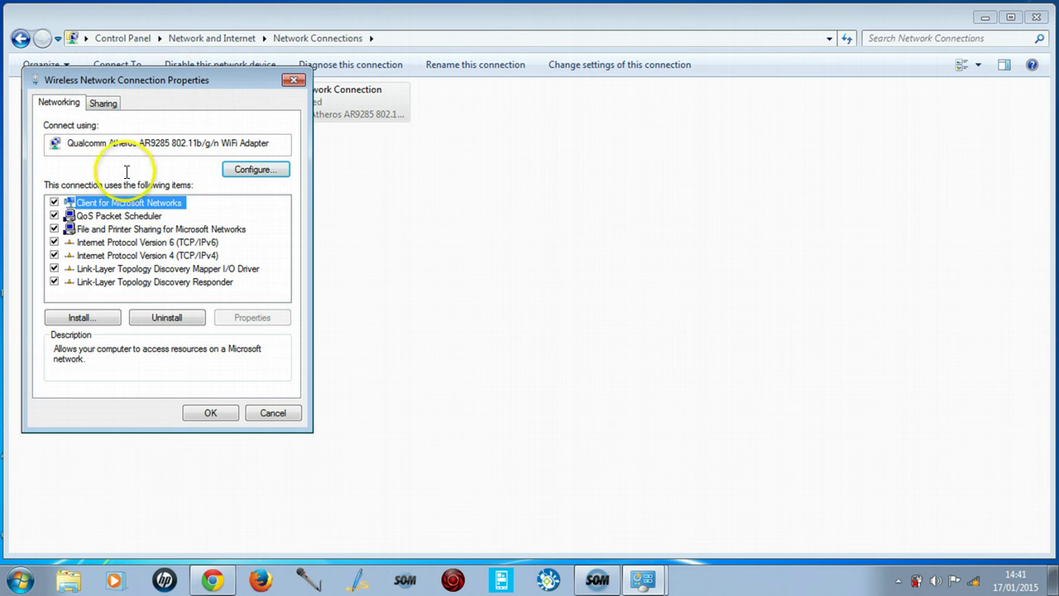
# Allow other network users to connect through this computer's Internet connection and apply it
pyautogui.click(112, 109)
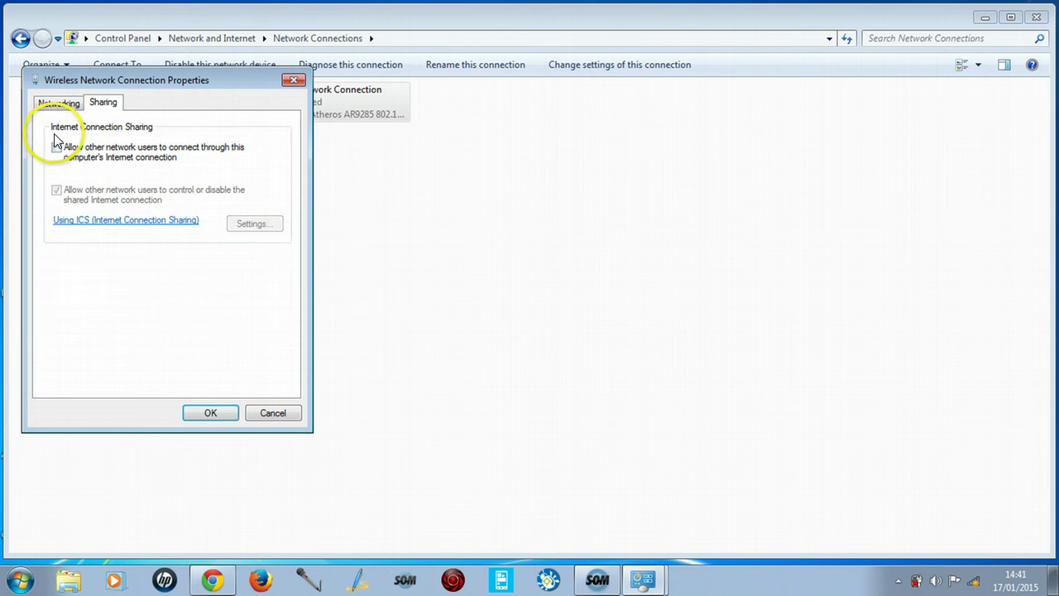
pyautogui.click(56, 148)
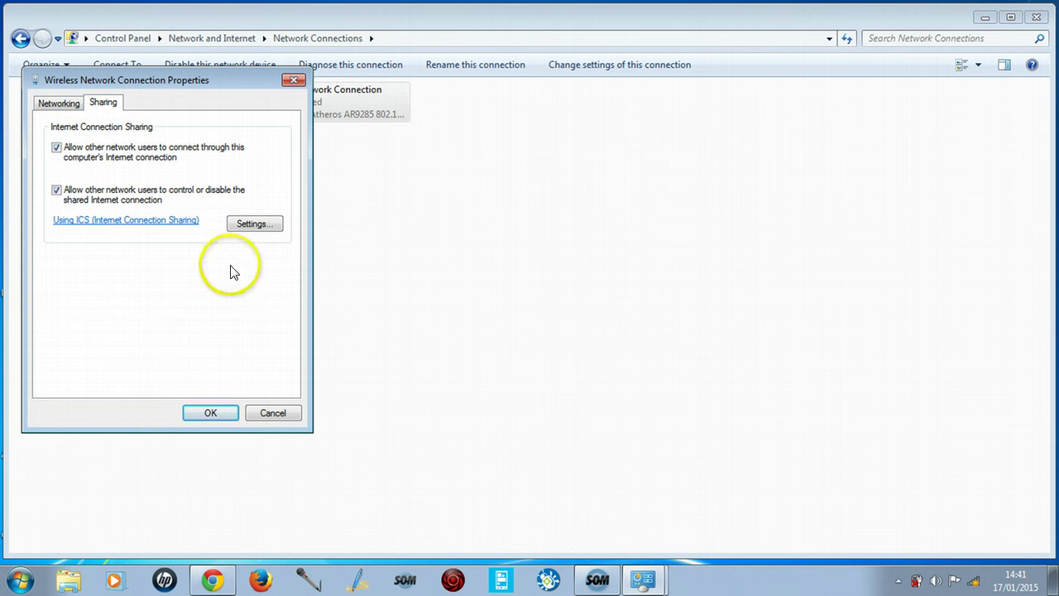
pyautogui.click(210, 414)
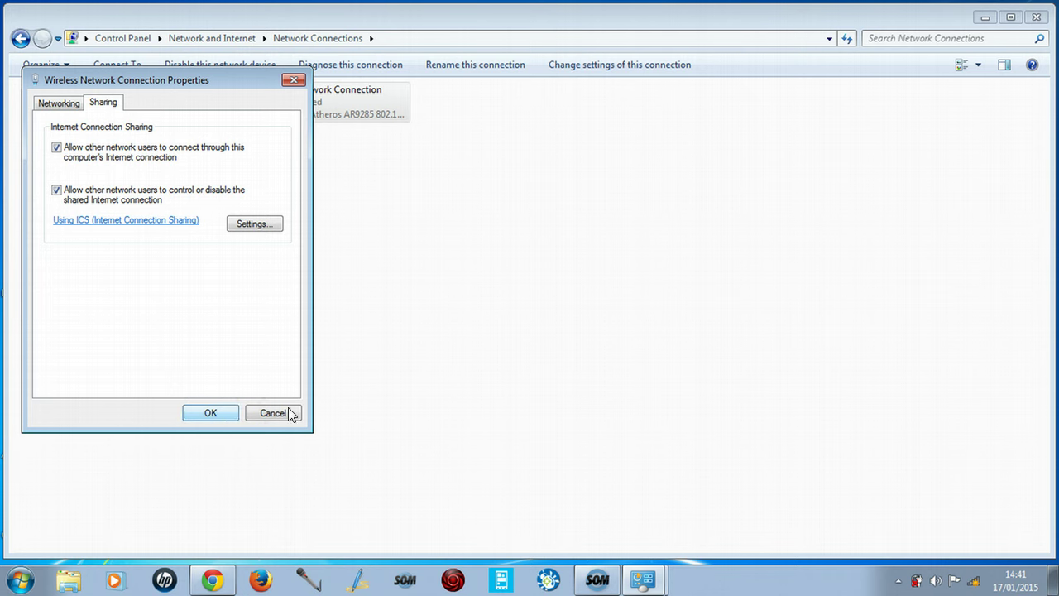
pyautogui.click(212, 413)
pyautogui.click(212, 413)
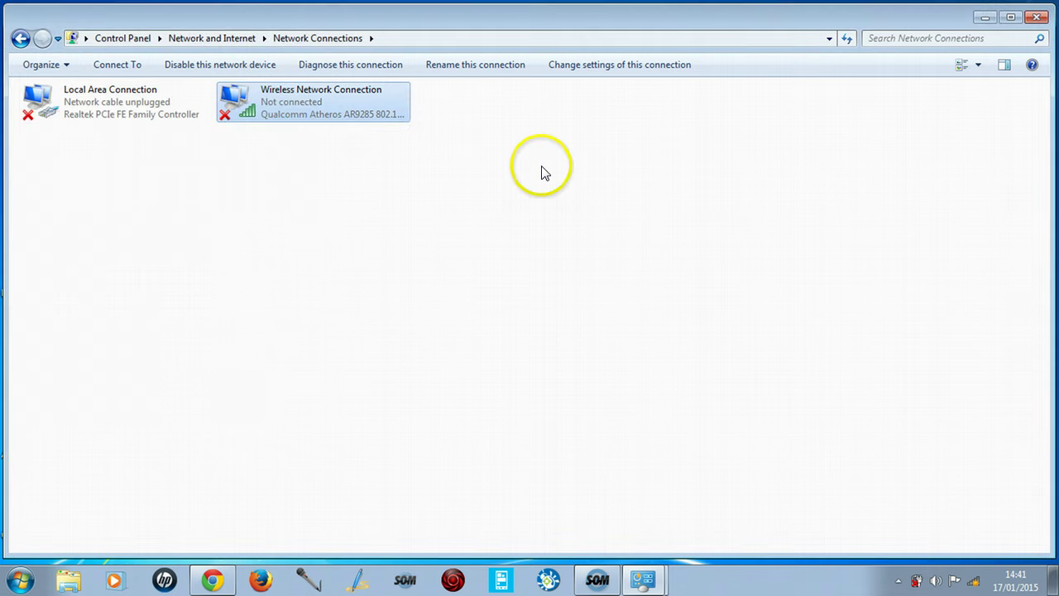